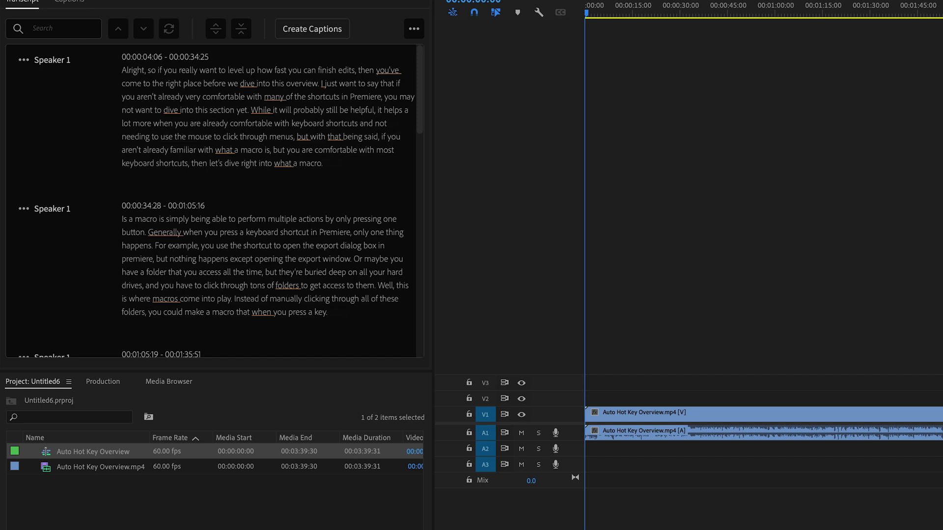
Jump the playhead between transcript words 'shortcuts', 'Alright', 'menus' and 'then', ending on 'Alright'.
{"action": "left_click", "coordinate": [322, 99]}
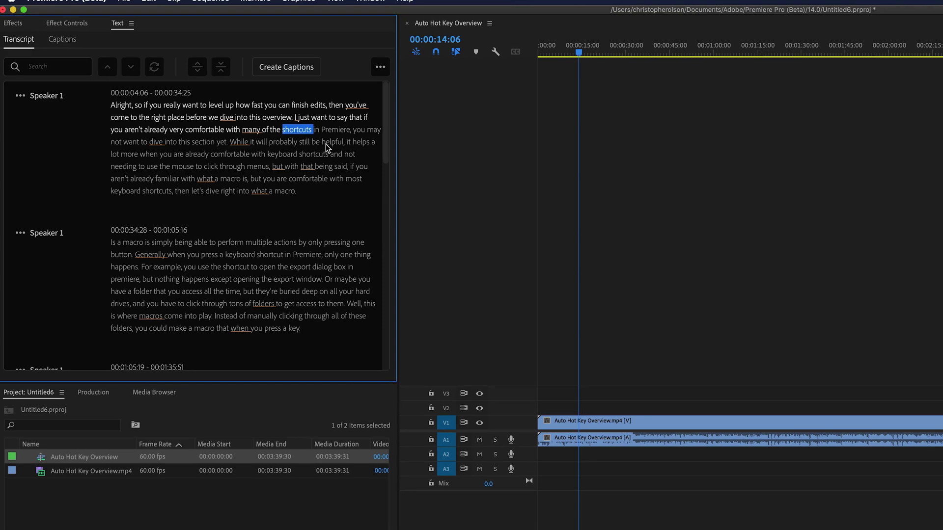
{"action": "left_click", "coordinate": [329, 145]}
{"action": "left_click", "coordinate": [121, 105]}
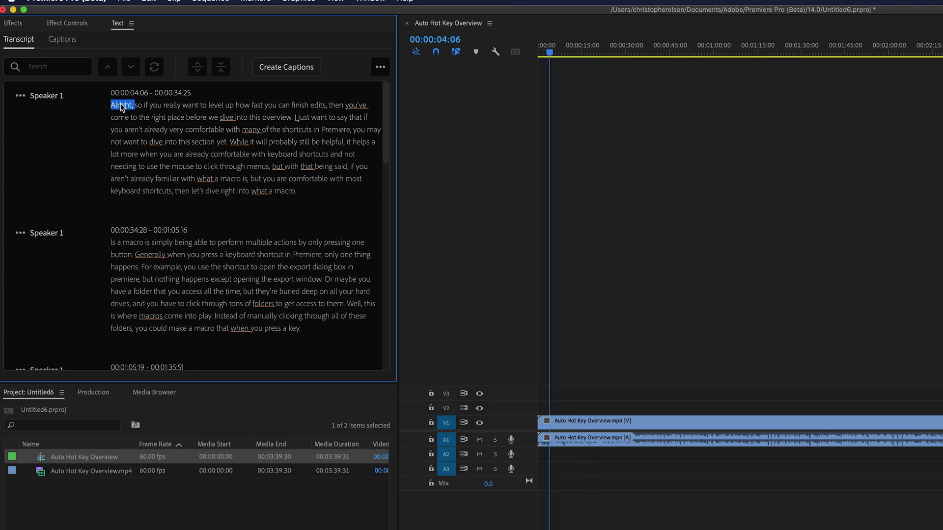
{"action": "left_click", "coordinate": [264, 168]}
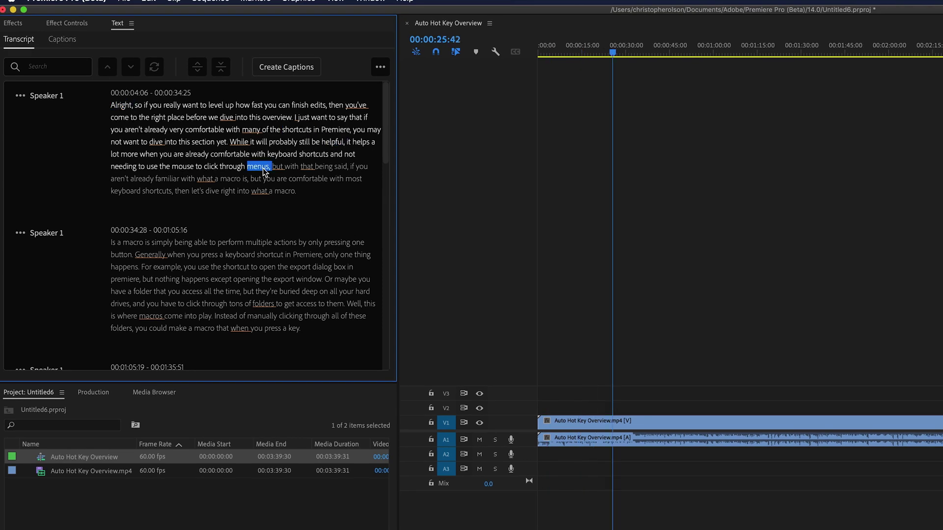
{"action": "left_click", "coordinate": [182, 194]}
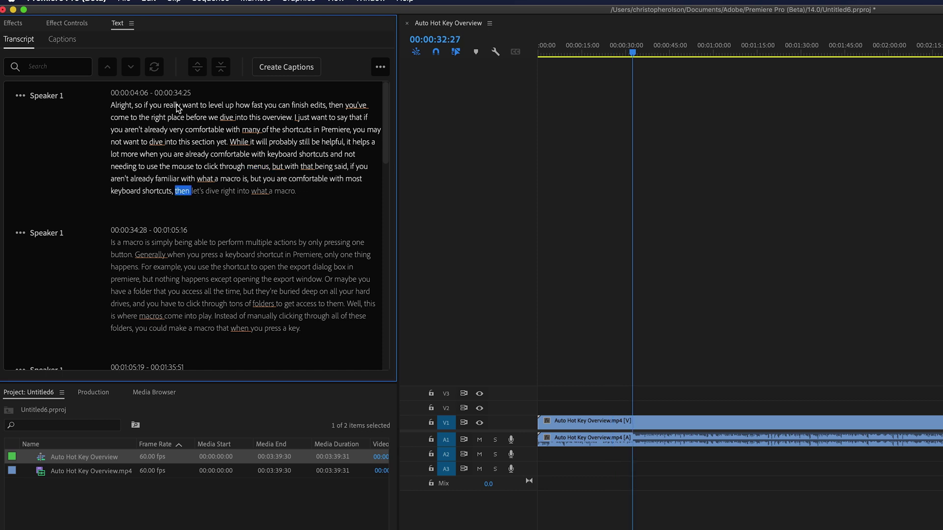
{"action": "left_click", "coordinate": [123, 106]}
Search the transcript for 'programs', jump to it, clear the search, then jump to 'perform'.
{"action": "left_click", "coordinate": [65, 69]}
{"action": "type", "text": "programs"}
{"action": "left_click", "coordinate": [128, 70]}
{"action": "left_click", "coordinate": [190, 183]}
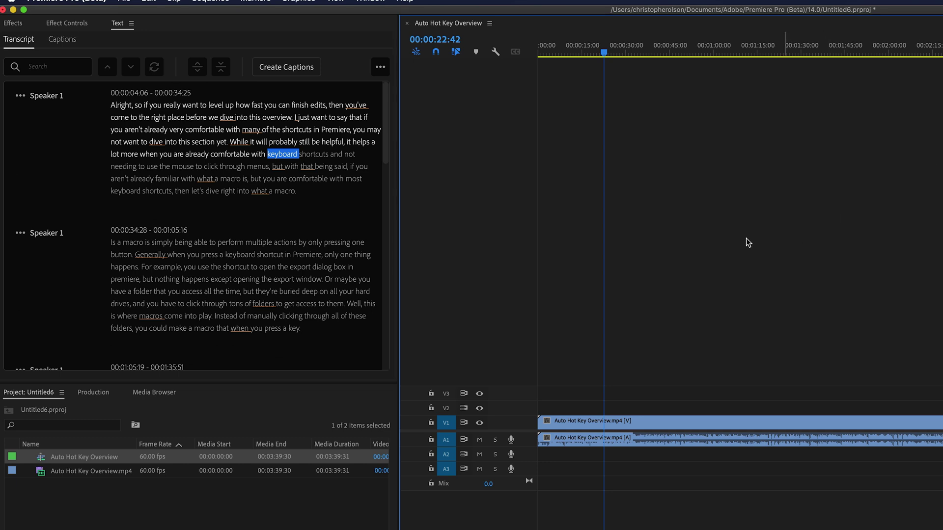
{"action": "left_click", "coordinate": [830, 231]}
{"action": "left_click", "coordinate": [238, 244]}
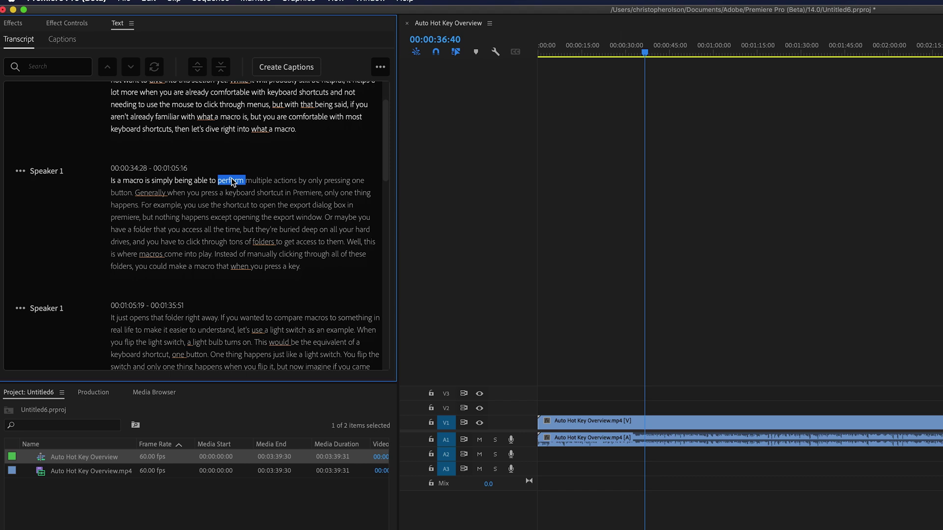
{"action": "double_click", "coordinate": [231, 182]}
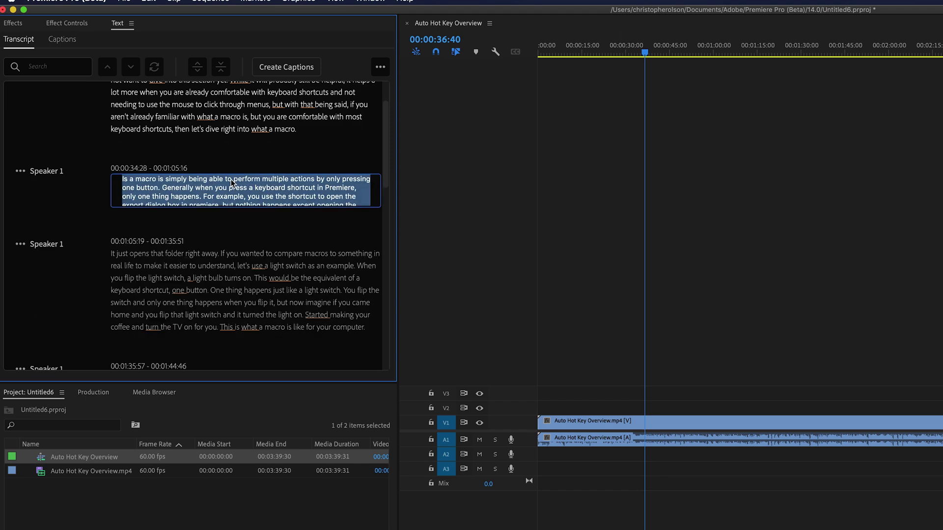
{"action": "scroll", "coordinate": [231, 182], "scroll_direction": "up", "scroll_amount": 2}
{"action": "left_click", "coordinate": [245, 235]}
{"action": "double_click", "coordinate": [259, 237]}
{"action": "left_click", "coordinate": [275, 211]}
{"action": "left_click", "coordinate": [267, 251]}
{"action": "double_click", "coordinate": [263, 239]}
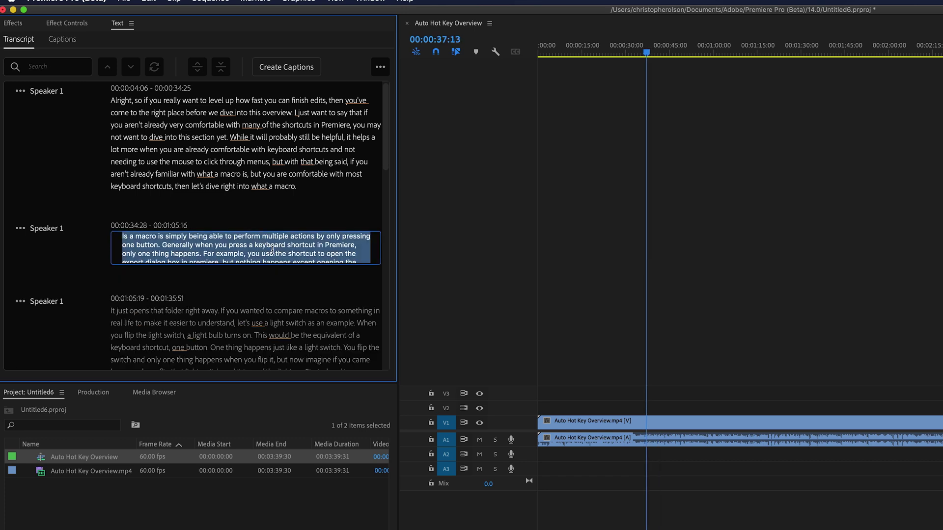
{"action": "left_click", "coordinate": [273, 250]}
{"action": "double_click", "coordinate": [267, 236]}
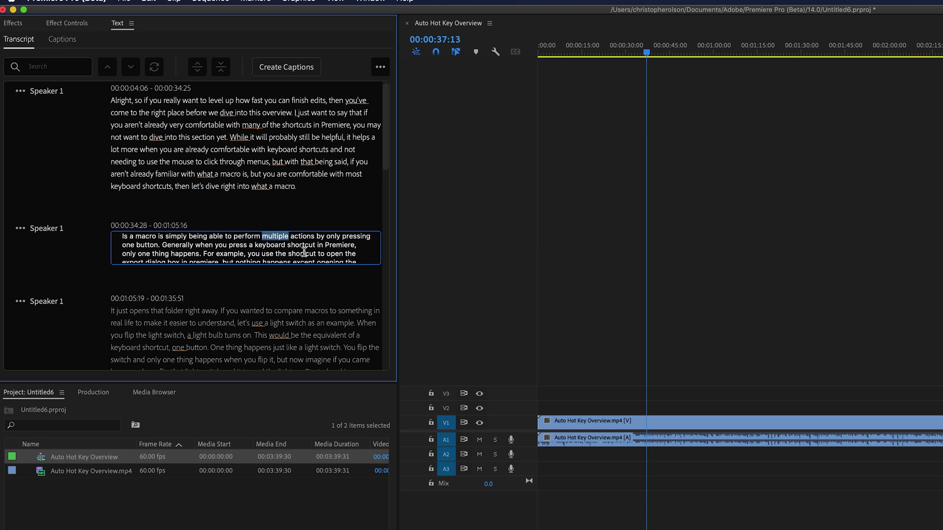
{"action": "left_click", "coordinate": [307, 222]}
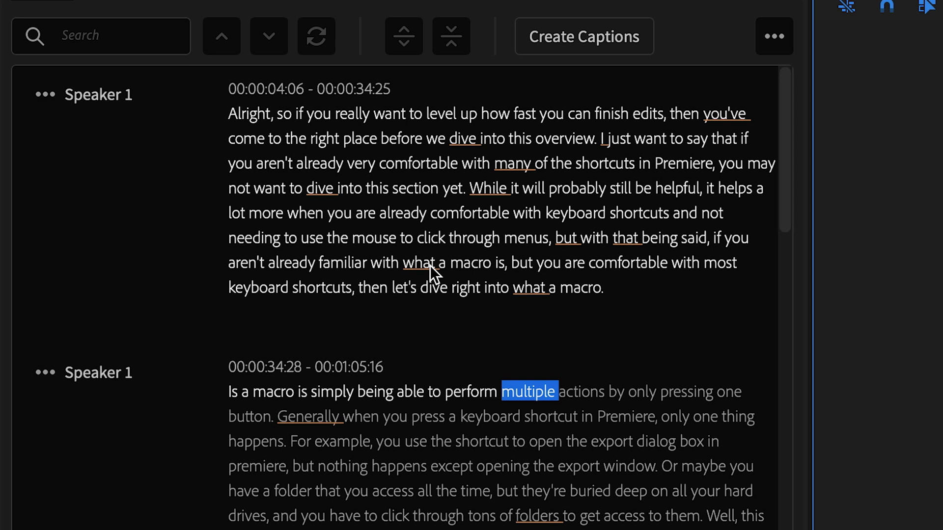
Add a Speaker 2 in Edit Speakers, rename it to the presenter's full name, and save.
{"action": "left_click", "coordinate": [46, 374]}
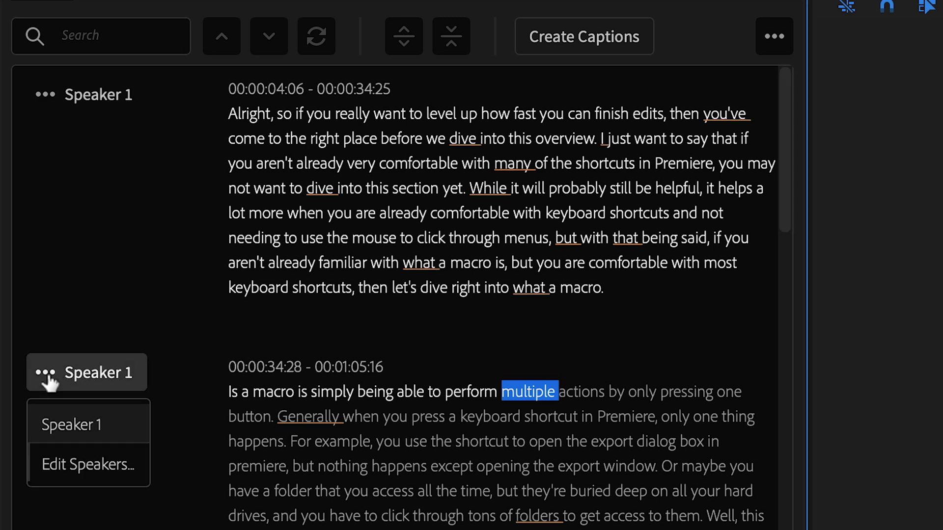
{"action": "left_click", "coordinate": [82, 467]}
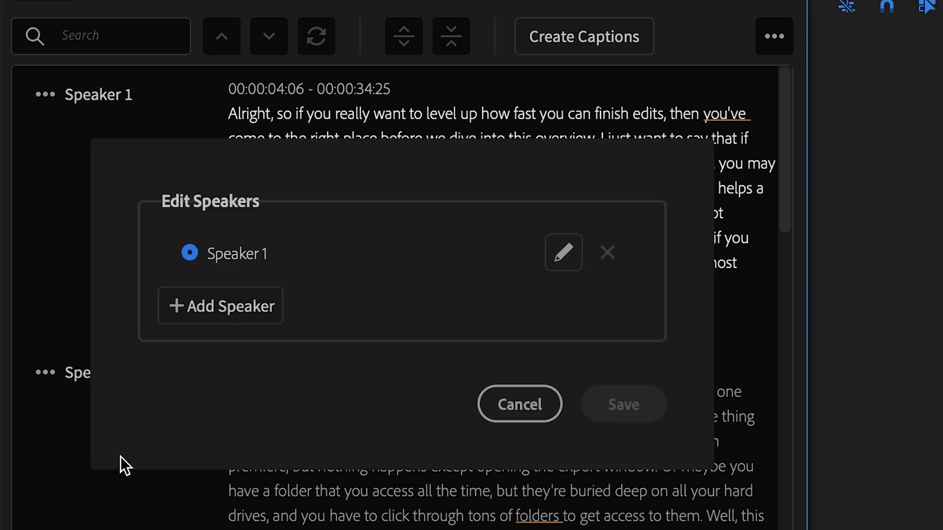
{"action": "left_click", "coordinate": [227, 307]}
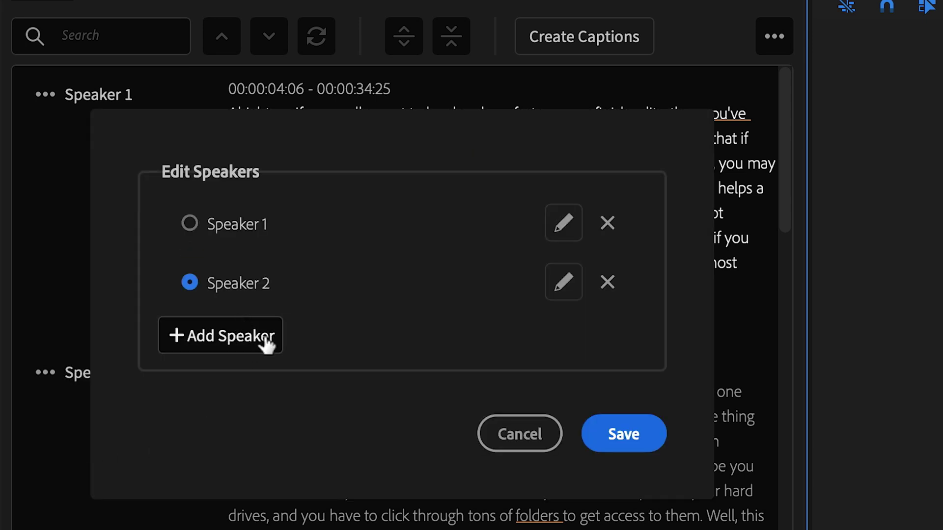
{"action": "left_click", "coordinate": [559, 282]}
{"action": "left_click", "coordinate": [402, 286]}
{"action": "type", "text": "Chris Olson"}
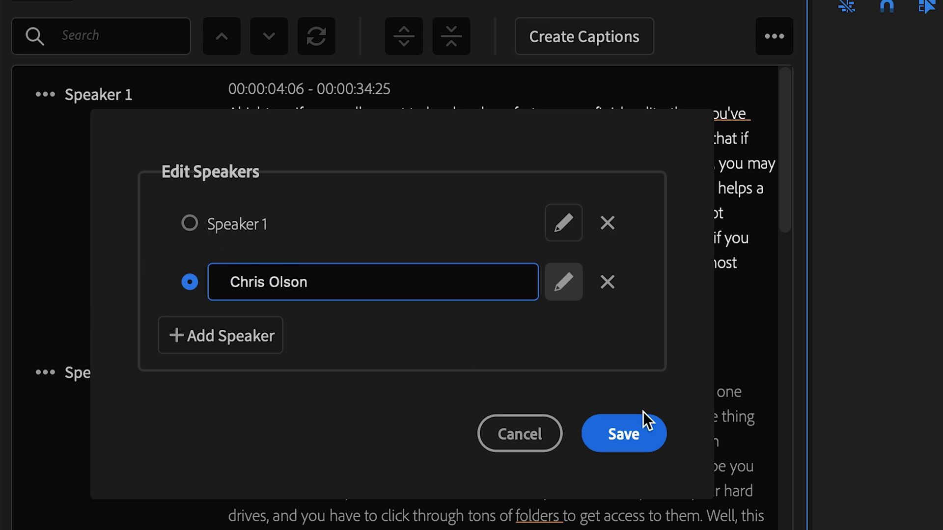
{"action": "left_click", "coordinate": [641, 438]}
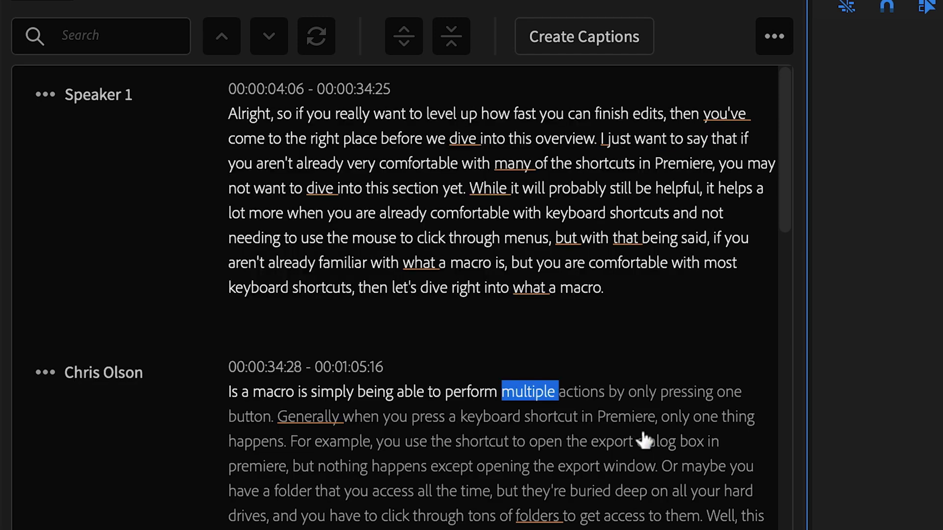
{"action": "scroll", "coordinate": [618, 434], "scroll_direction": "down", "scroll_amount": 10}
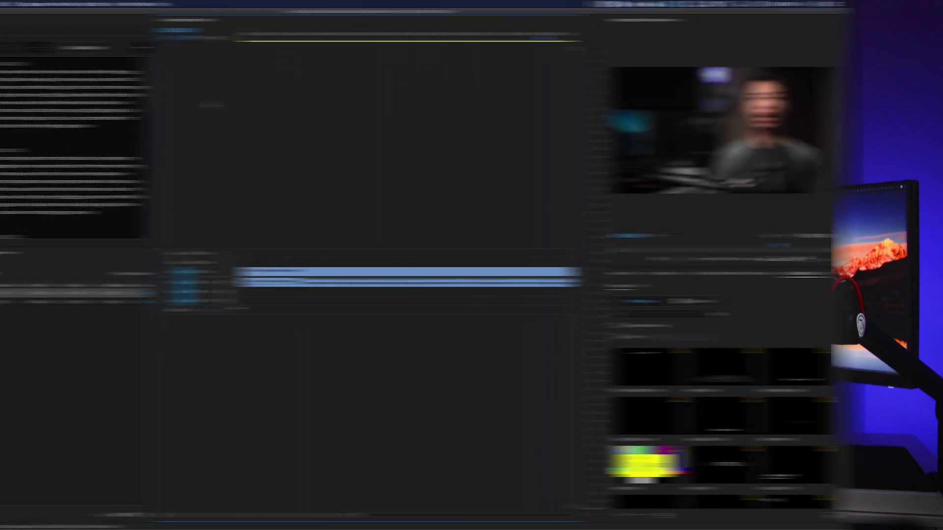
Create captions from the sequence transcript using Subtitle format and style None.
{"action": "left_click", "coordinate": [183, 47]}
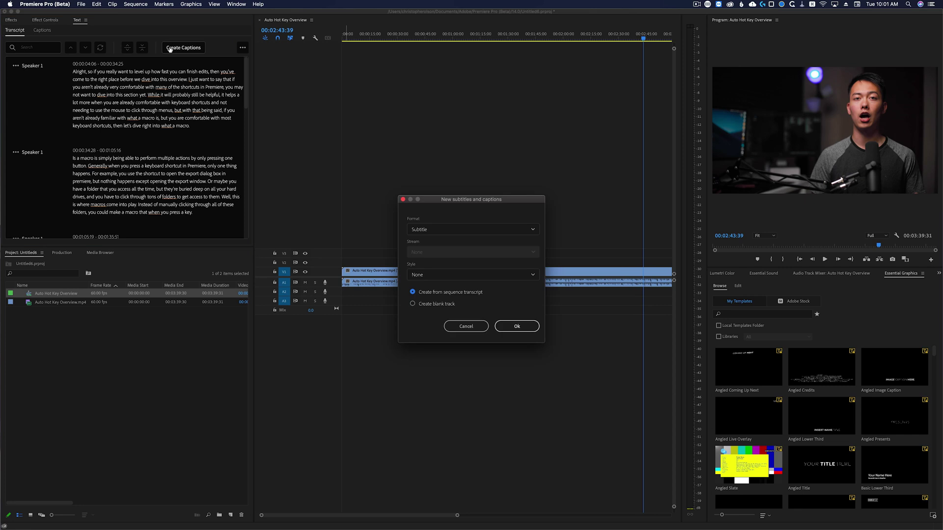
{"action": "left_click", "coordinate": [427, 229]}
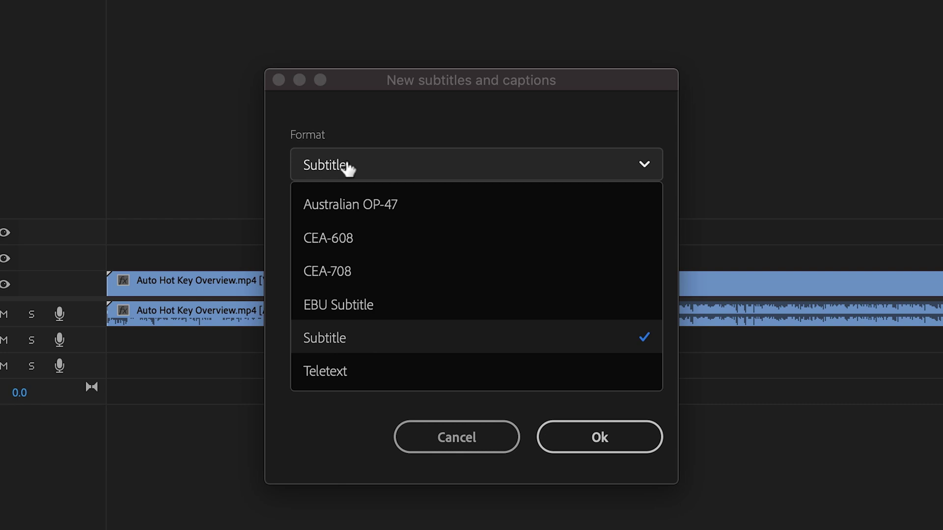
{"action": "left_click", "coordinate": [348, 168]}
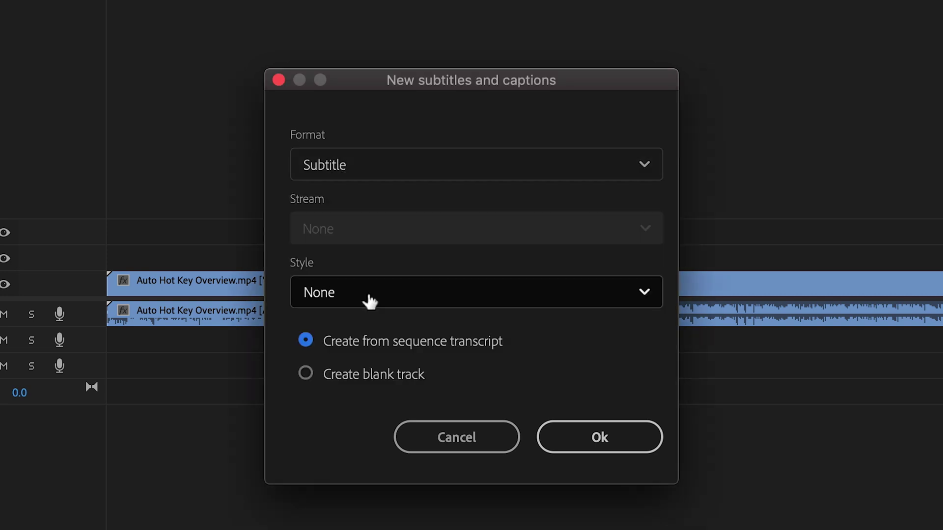
{"action": "left_click", "coordinate": [369, 300]}
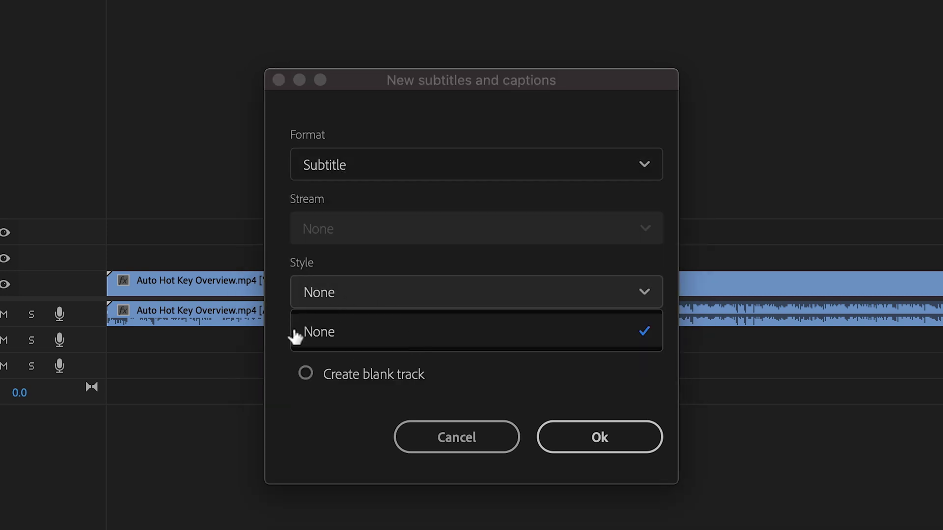
{"action": "left_click", "coordinate": [280, 270]}
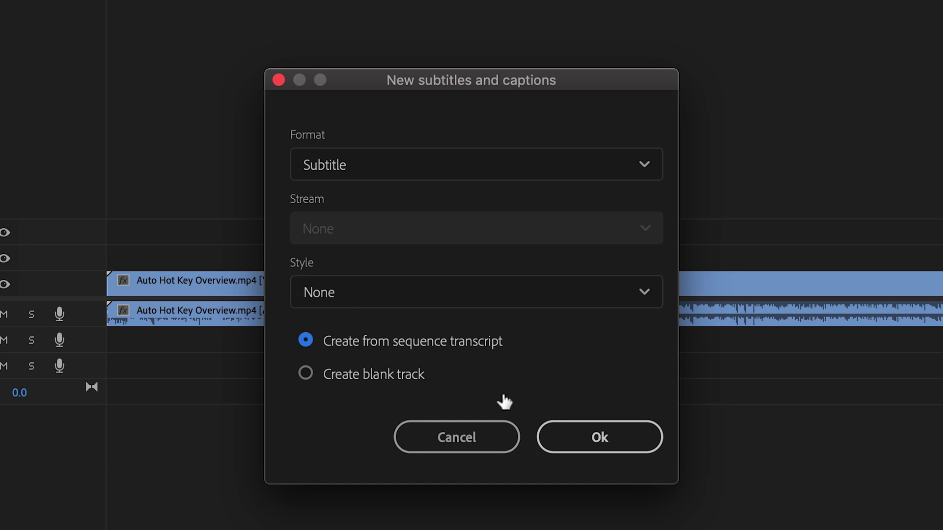
{"action": "left_click", "coordinate": [590, 442]}
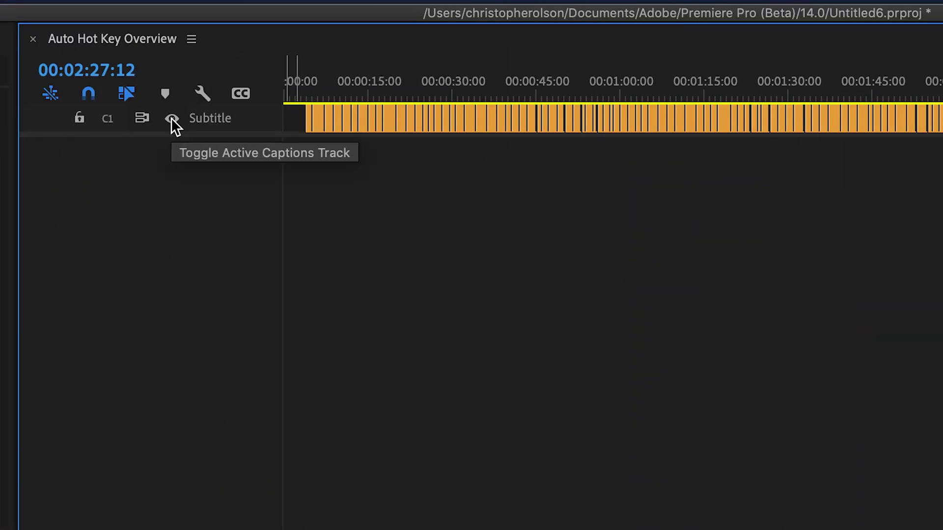
Toggle the Subtitle track's visibility off and on, target C1, then scrub and play the sequence.
{"action": "left_click", "coordinate": [171, 118]}
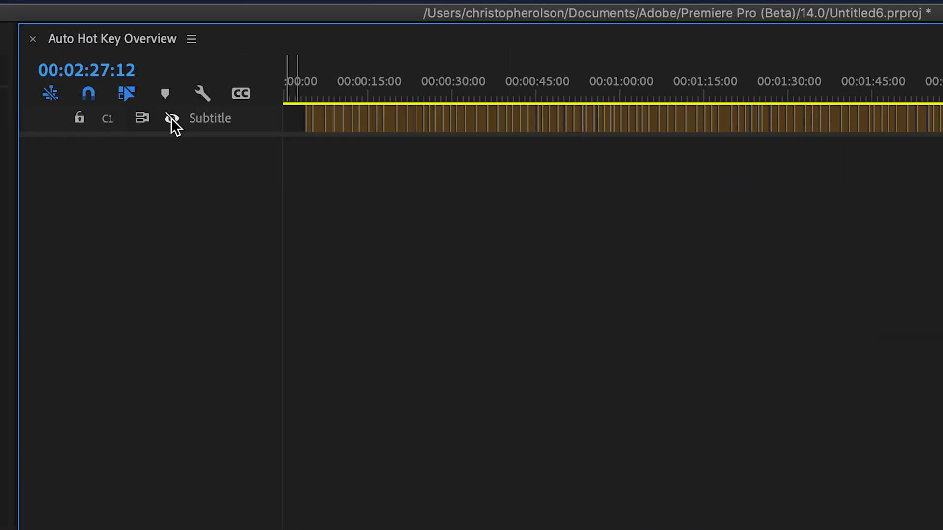
{"action": "left_click", "coordinate": [171, 118]}
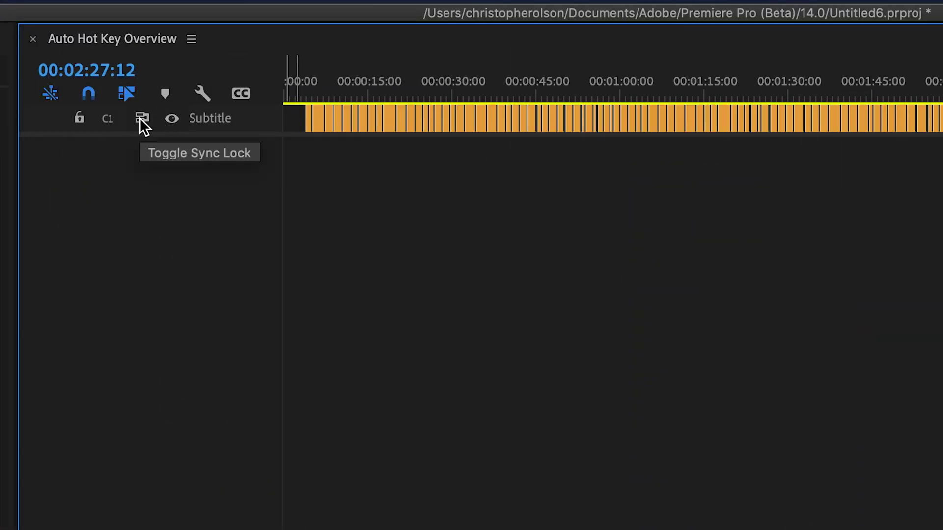
{"action": "left_click", "coordinate": [108, 121]}
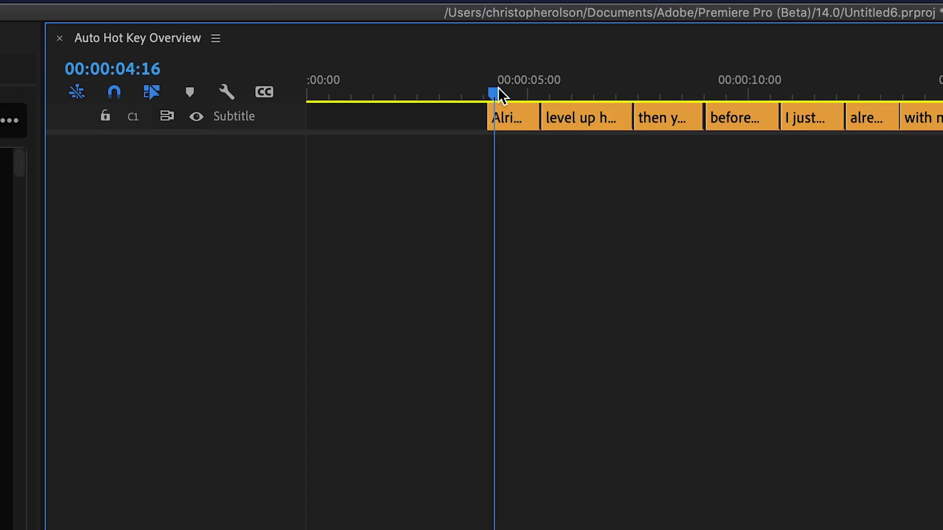
{"action": "left_click_drag", "start_coordinate": [499, 93], "coordinate": [767, 72]}
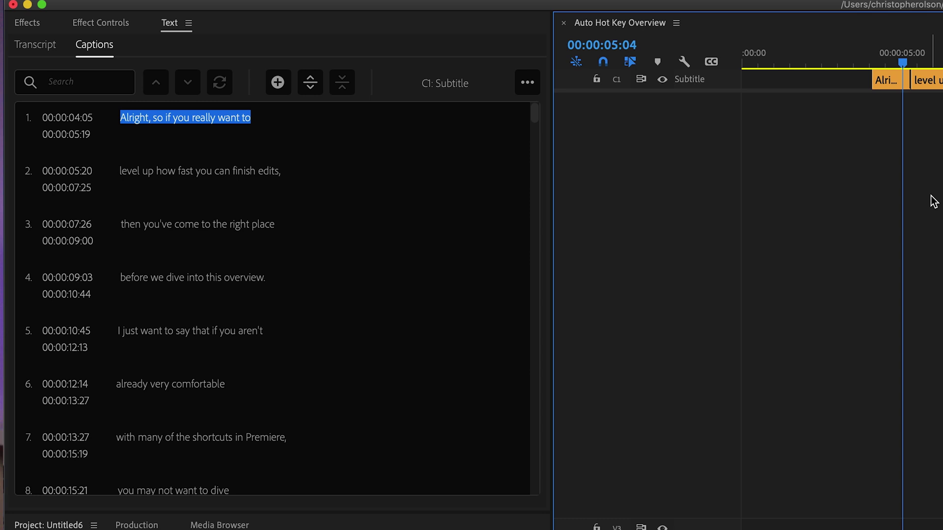
{"action": "key", "text": "space"}
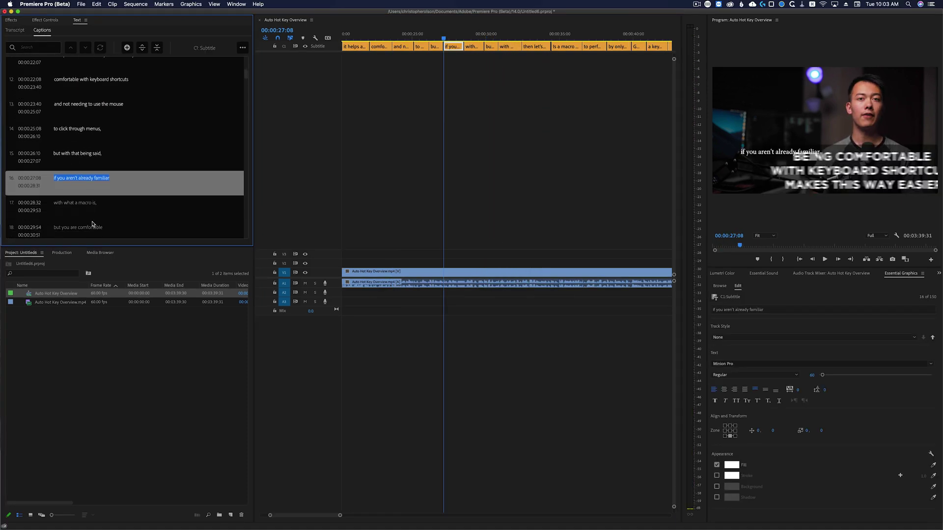
Jump to captions 27, 38 and 50 from the Captions panel list.
{"action": "scroll", "coordinate": [93, 221], "scroll_direction": "down", "scroll_amount": 3}
{"action": "scroll", "coordinate": [93, 223], "scroll_direction": "down", "scroll_amount": 5}
{"action": "double_click", "coordinate": [95, 161]}
{"action": "scroll", "coordinate": [98, 180], "scroll_direction": "down", "scroll_amount": 5}
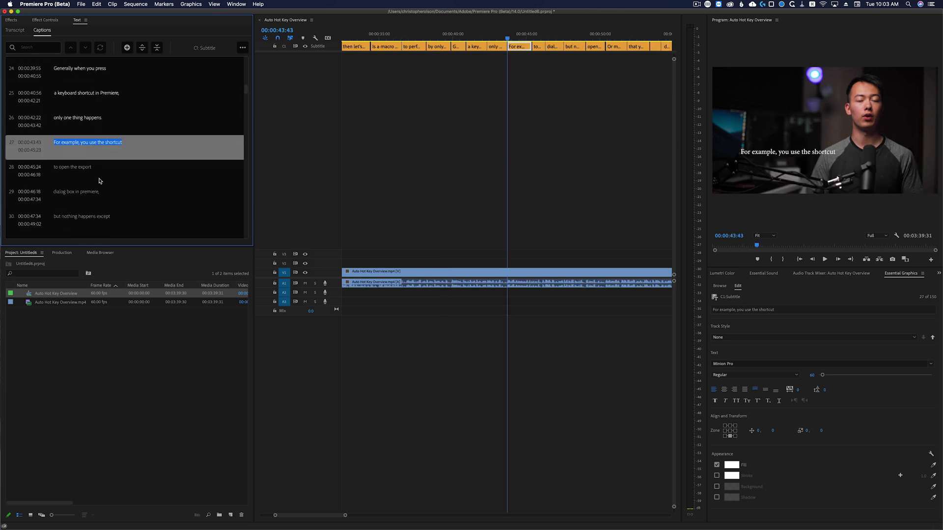
{"action": "double_click", "coordinate": [93, 179]}
{"action": "scroll", "coordinate": [93, 184], "scroll_direction": "down", "scroll_amount": 5}
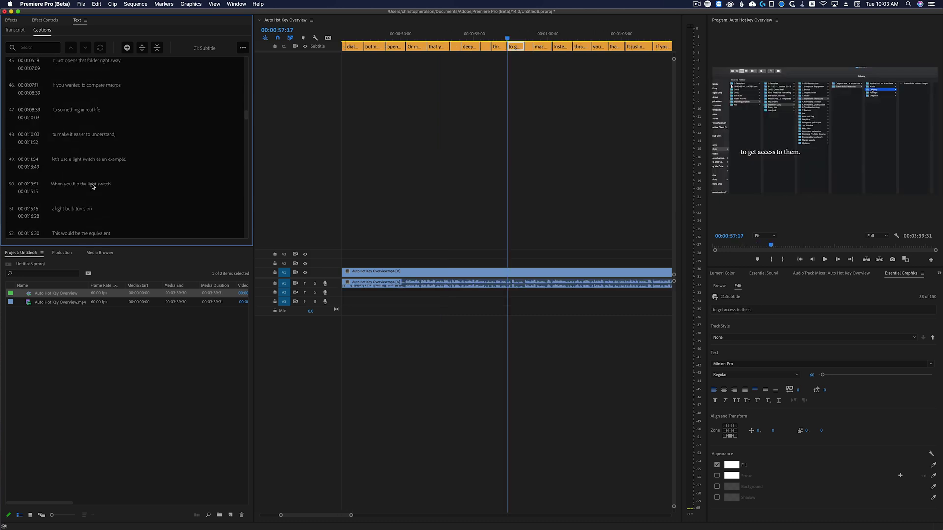
{"action": "double_click", "coordinate": [93, 185]}
{"action": "scroll", "coordinate": [93, 187], "scroll_direction": "down", "scroll_amount": 2}
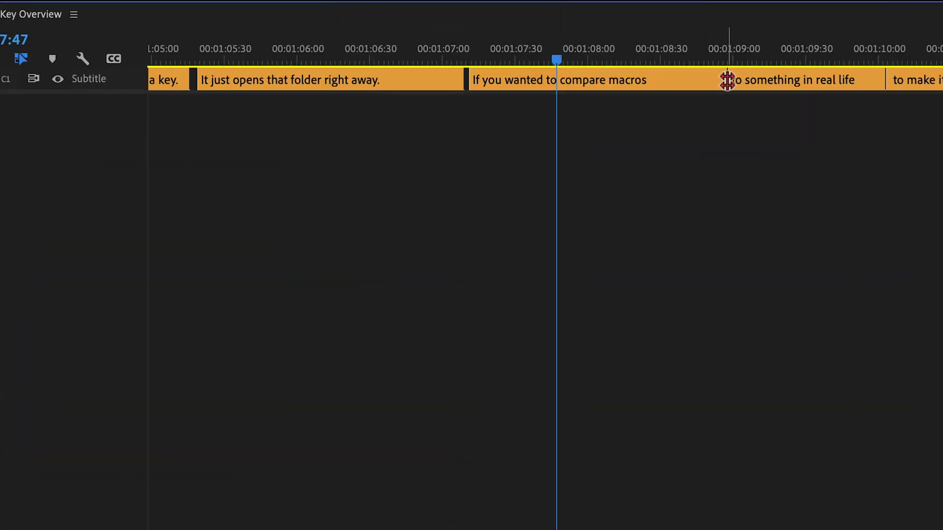
Trim the 'If you wanted to compare macros' caption's edit point and split it with Ctrl+K at several playhead positions.
{"action": "left_click_drag", "start_coordinate": [728, 80], "coordinate": [619, 61]}
{"action": "left_click", "coordinate": [587, 80]}
{"action": "key", "text": "ctrl+k"}
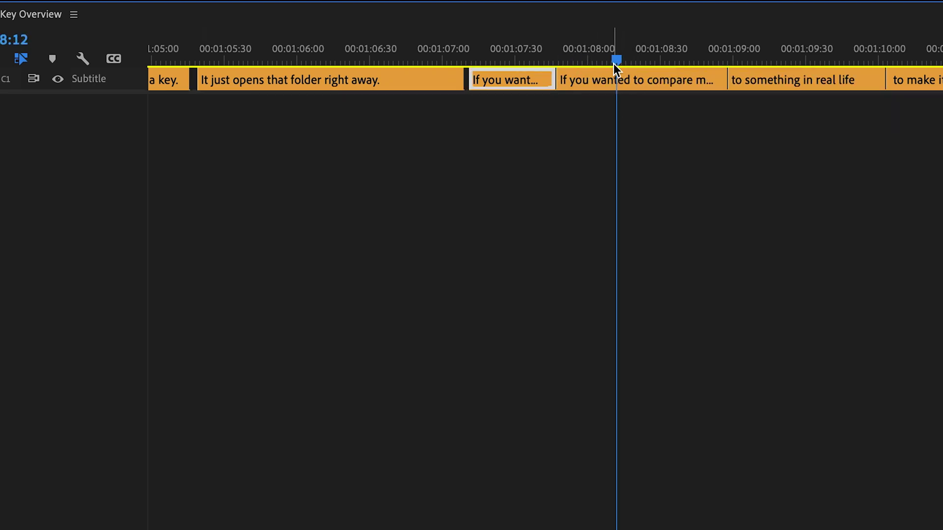
{"action": "key", "text": "ctrl+k"}
{"action": "left_click_drag", "start_coordinate": [566, 57], "coordinate": [506, 58]}
{"action": "key", "text": "ctrl+k"}
{"action": "left_click", "coordinate": [544, 60]}
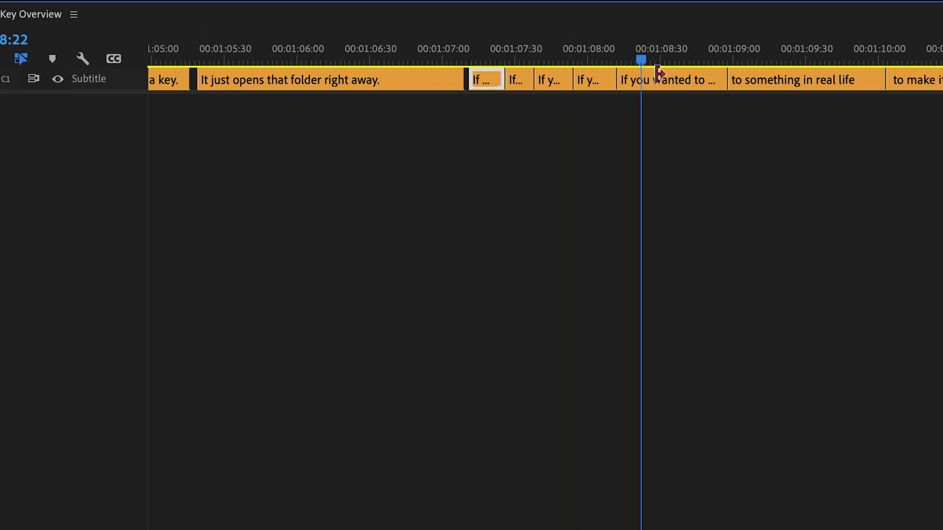
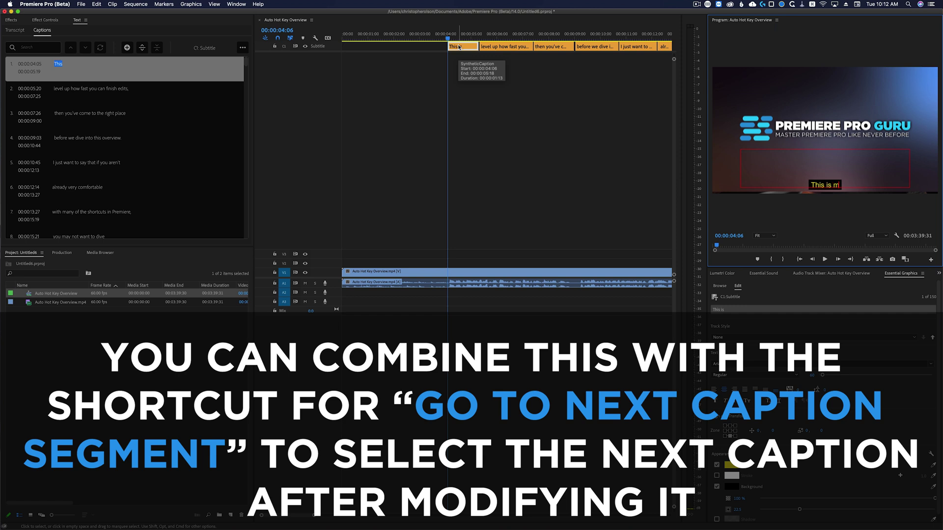
Retype the first caption so it reads 'This is me changing the caption'.
{"action": "type", "text": "tion"}
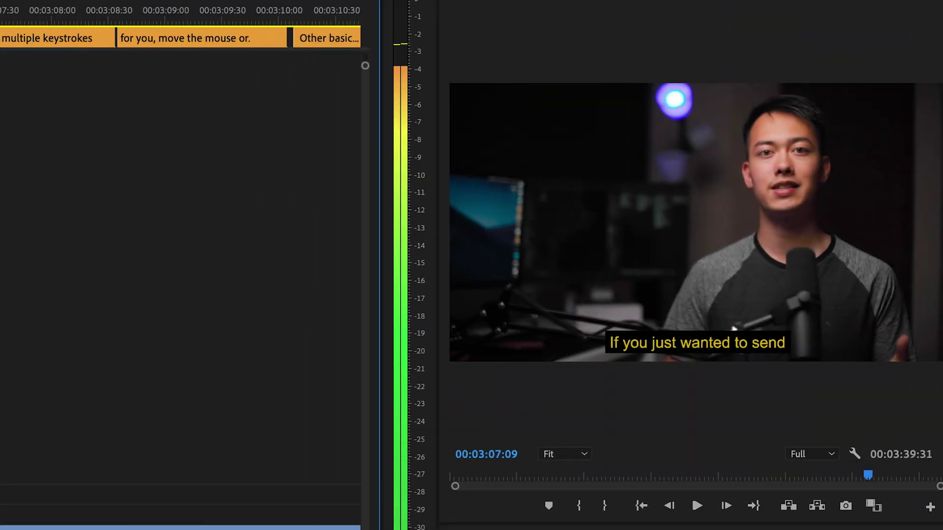
Scrub near the captions and select caption 125, 'multiple keystrokes', on the timeline.
{"action": "left_click_drag", "start_coordinate": [0, 30], "coordinate": [0, 29]}
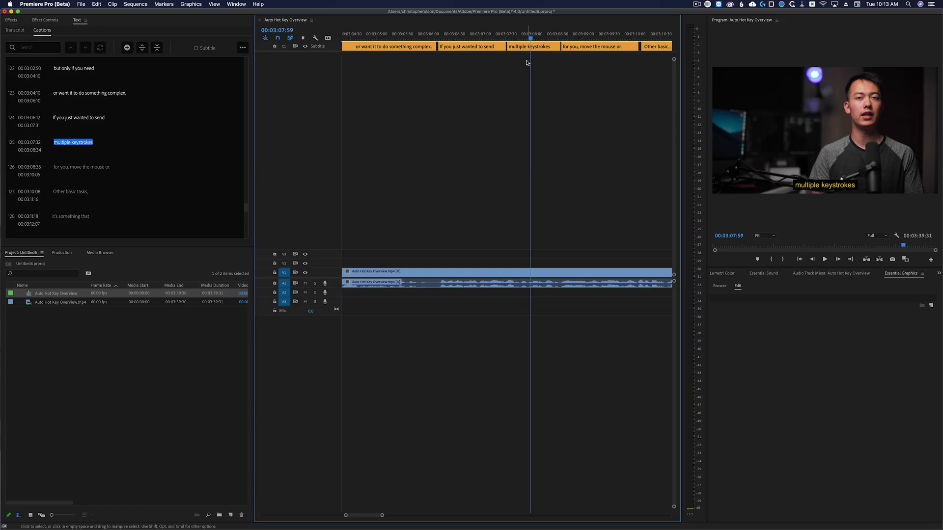
{"action": "left_click", "coordinate": [525, 47]}
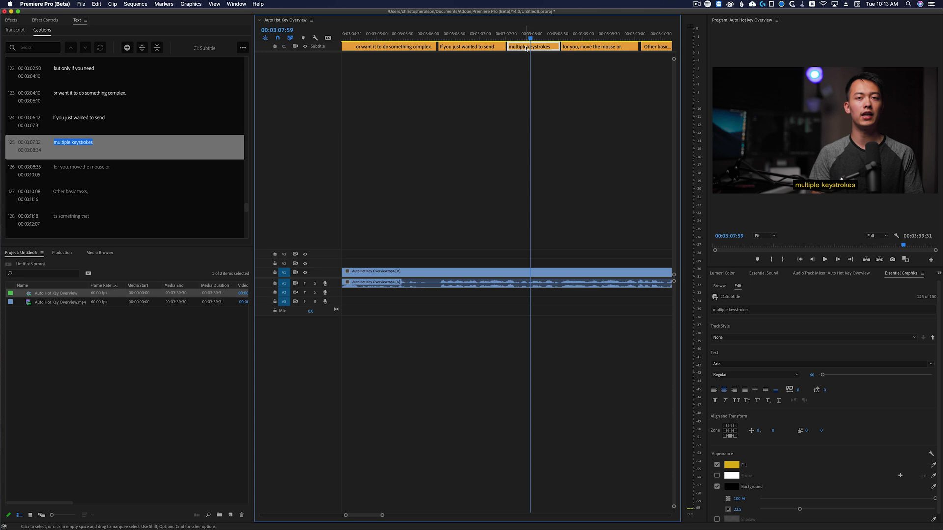
Merge caption 125 into caption 124 and scrub across the merged caption.
{"action": "left_click", "coordinate": [157, 48]}
{"action": "left_click", "coordinate": [477, 35]}
{"action": "left_click_drag", "start_coordinate": [478, 36], "coordinate": [519, 36]}
{"action": "left_click", "coordinate": [520, 47]}
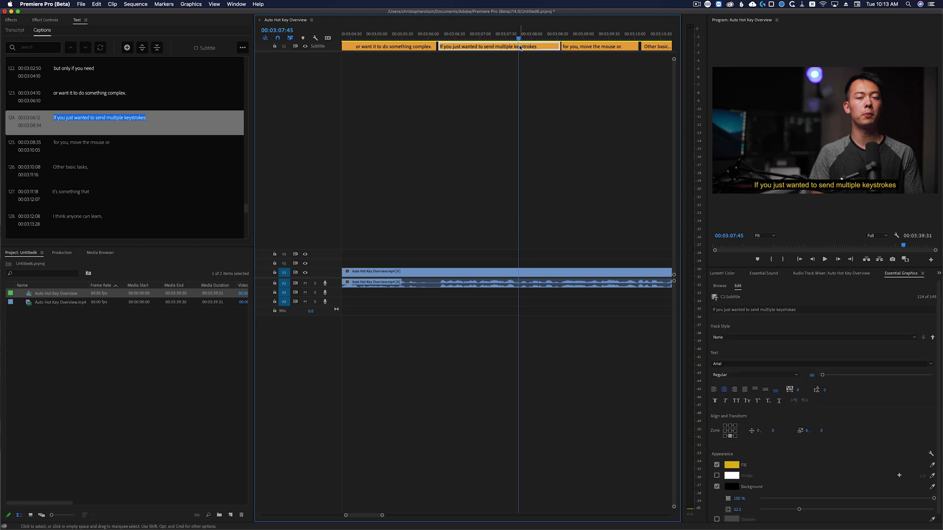
Add a second line 'adding a second line for example' to caption 124.
{"action": "left_click", "coordinate": [118, 122]}
{"action": "left_click", "coordinate": [165, 118]}
{"action": "key", "text": "Return"}
{"action": "type", "text": "ad"}
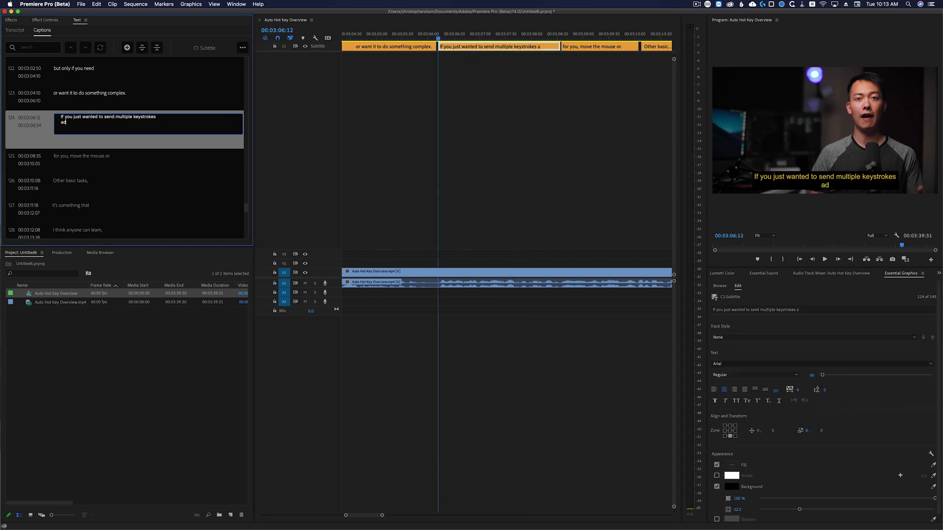
{"action": "type", "text": "ding a second line for example"}
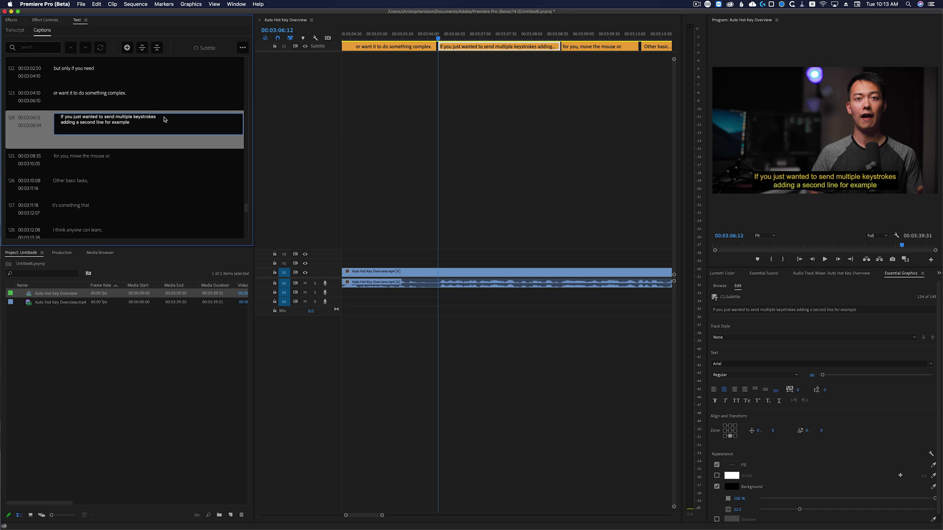
{"action": "key", "text": "Escape"}
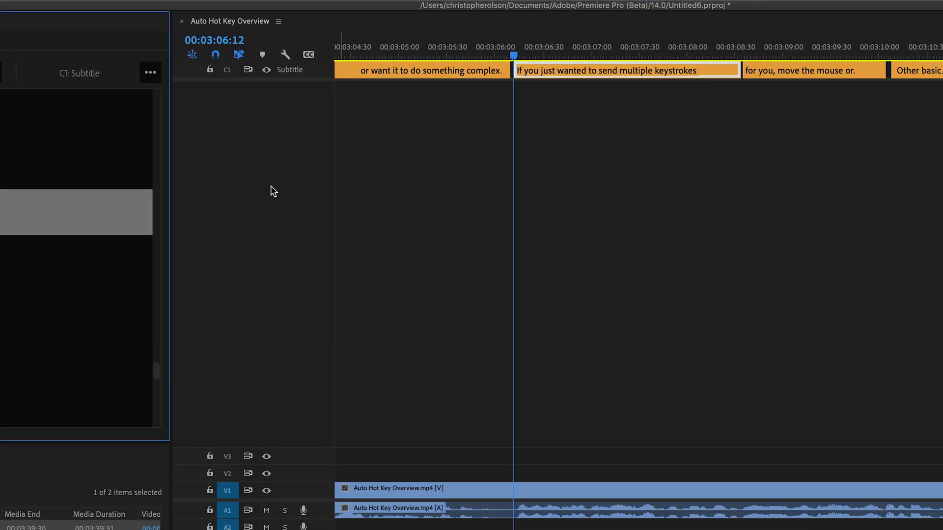
{"action": "left_click", "coordinate": [327, 38]}
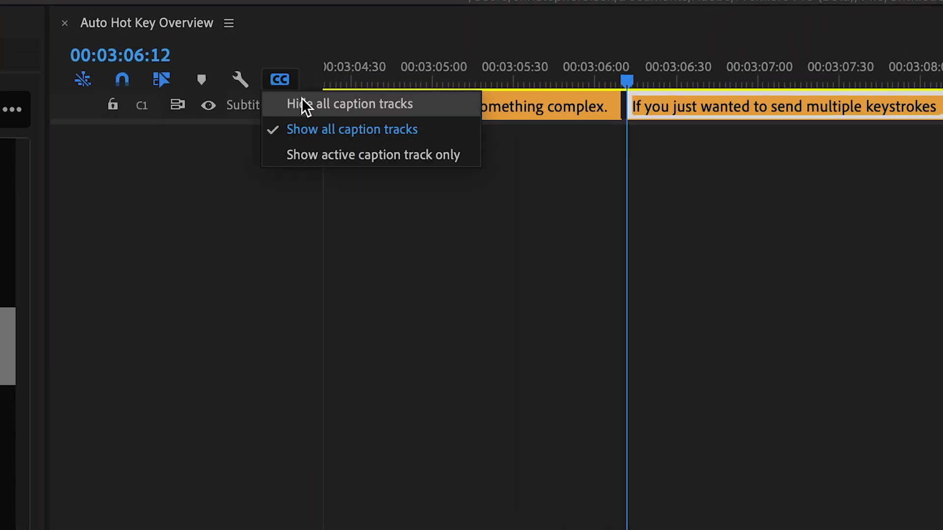
{"action": "left_click", "coordinate": [301, 102]}
{"action": "left_click", "coordinate": [278, 81]}
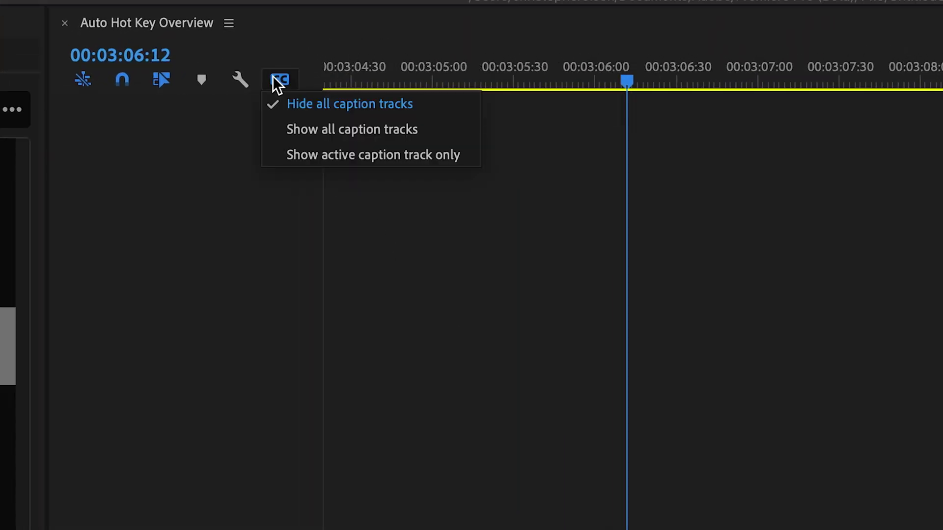
{"action": "left_click", "coordinate": [295, 129]}
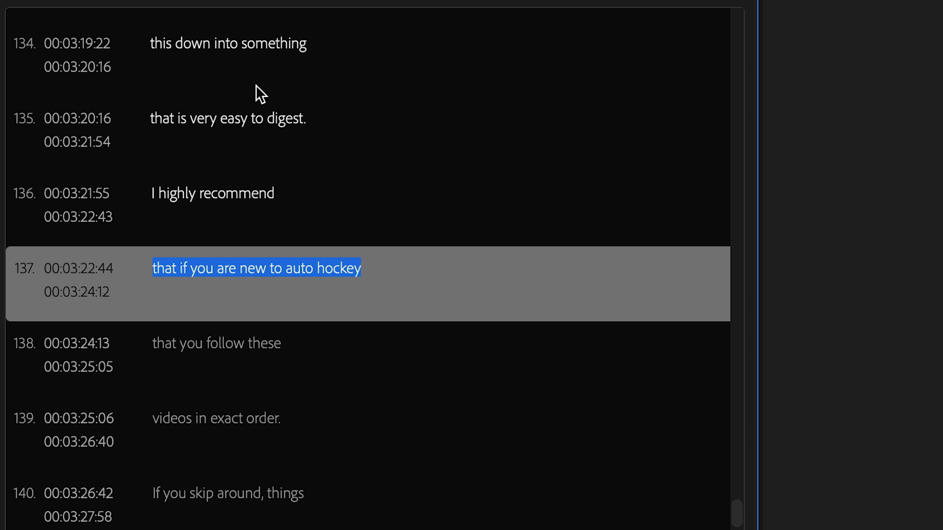
Search the captions for 'auto hockey' and step through its matches.
{"action": "left_click", "coordinate": [106, 48]}
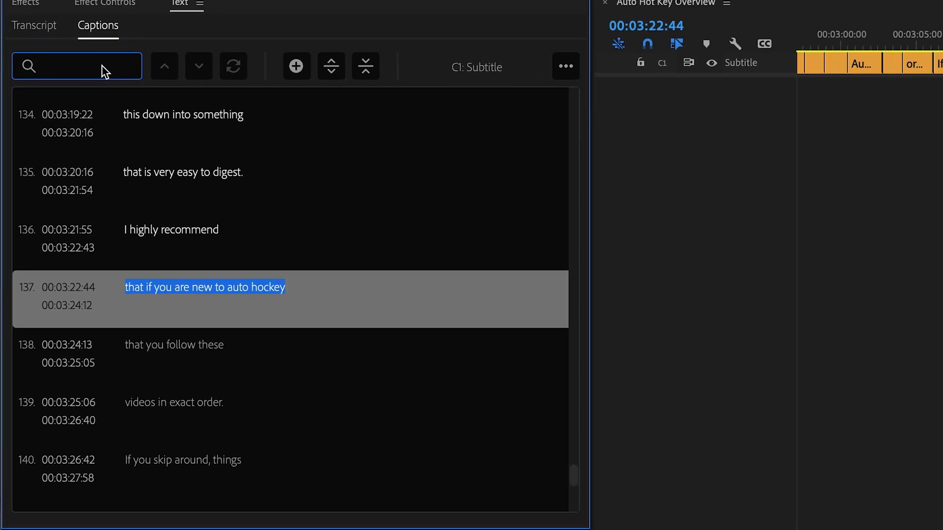
{"action": "type", "text": "auto hockey"}
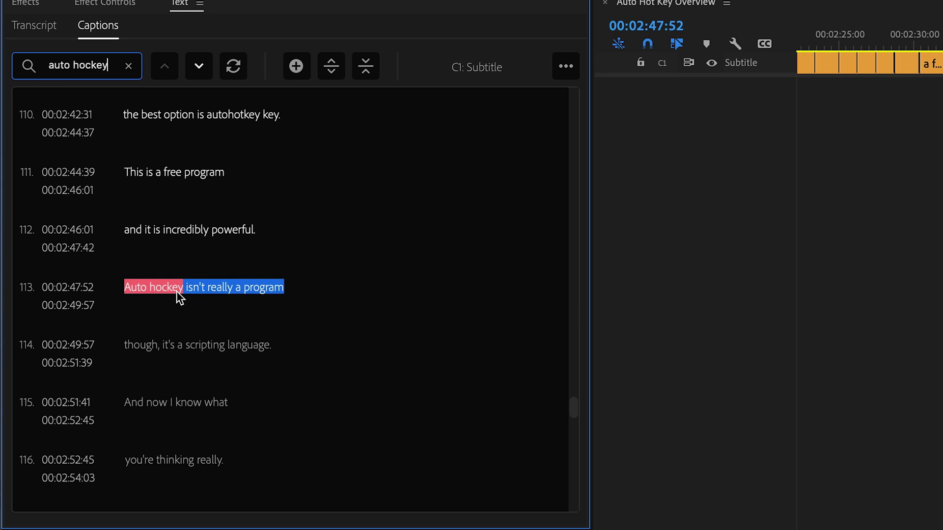
{"action": "left_click", "coordinate": [201, 65]}
{"action": "left_click", "coordinate": [202, 66]}
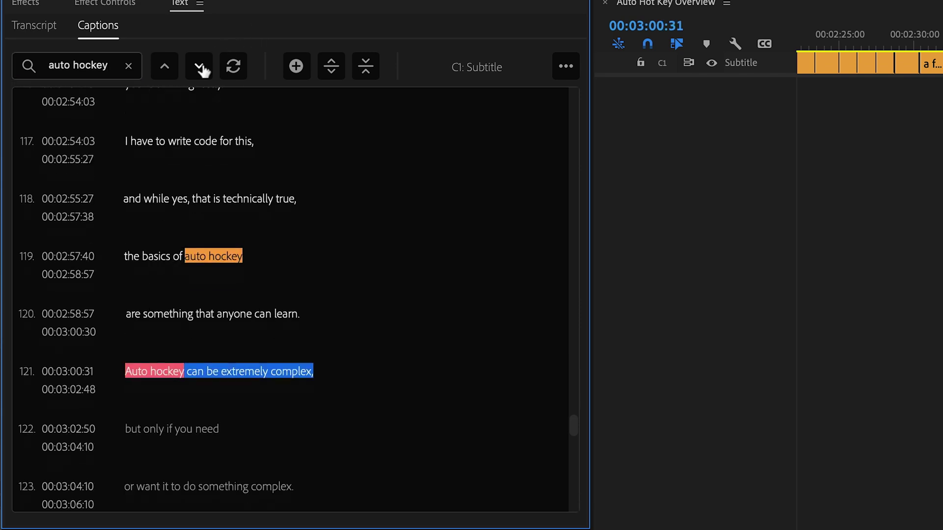
{"action": "left_click", "coordinate": [203, 66]}
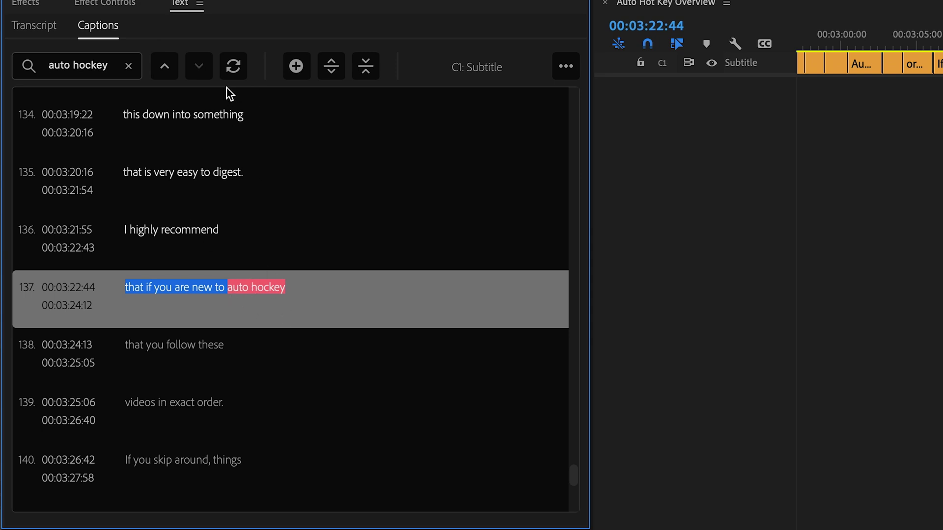
Replace all 'auto hockey' matches with 'Auto Hot Key'.
{"action": "left_click", "coordinate": [234, 66]}
{"action": "left_click", "coordinate": [176, 105]}
{"action": "type", "text": "Auto Hot Key"}
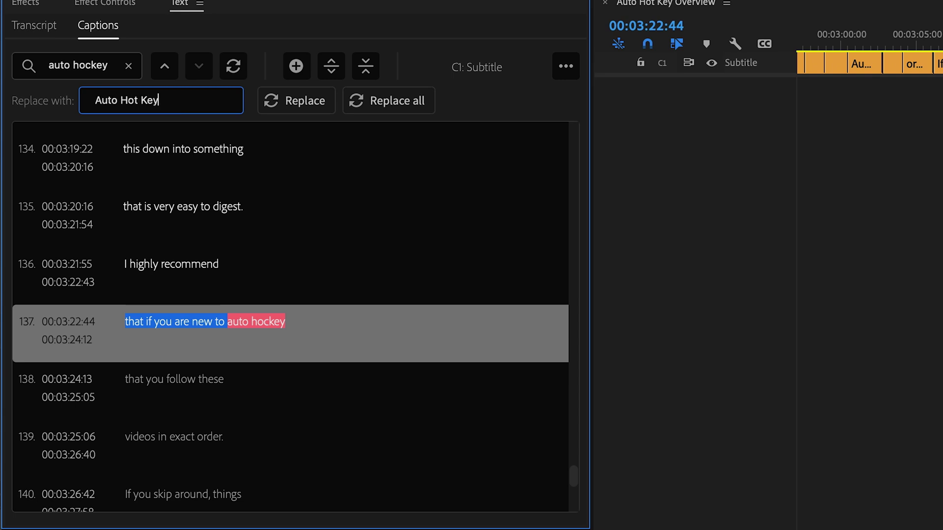
{"action": "left_click", "coordinate": [382, 100]}
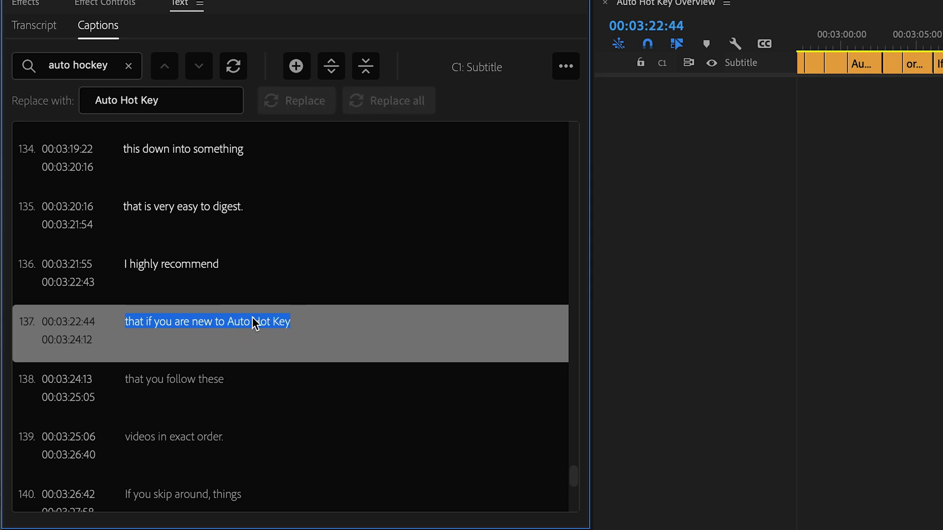
{"action": "scroll", "coordinate": [252, 317], "scroll_direction": "up", "scroll_amount": 2}
{"action": "scroll", "coordinate": [252, 317], "scroll_direction": "up", "scroll_amount": 5}
{"action": "scroll", "coordinate": [252, 317], "scroll_direction": "up", "scroll_amount": 3}
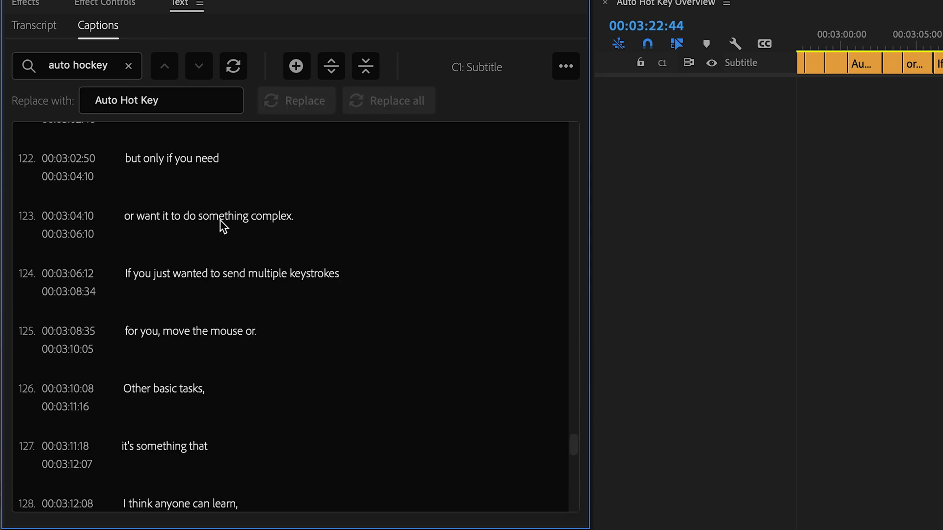
Search for 'auto hot key' and step through the matches to verify the replacement.
{"action": "left_click", "coordinate": [129, 65]}
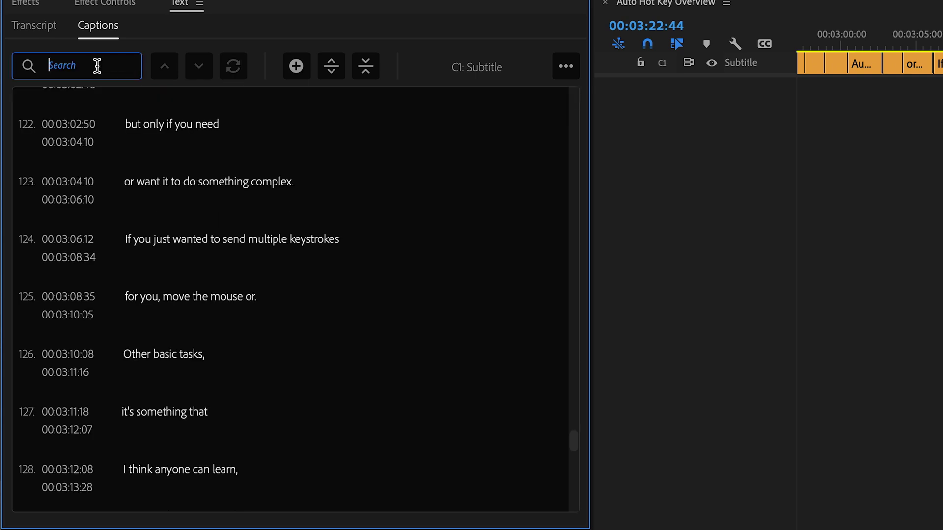
{"action": "type", "text": "auto hot key"}
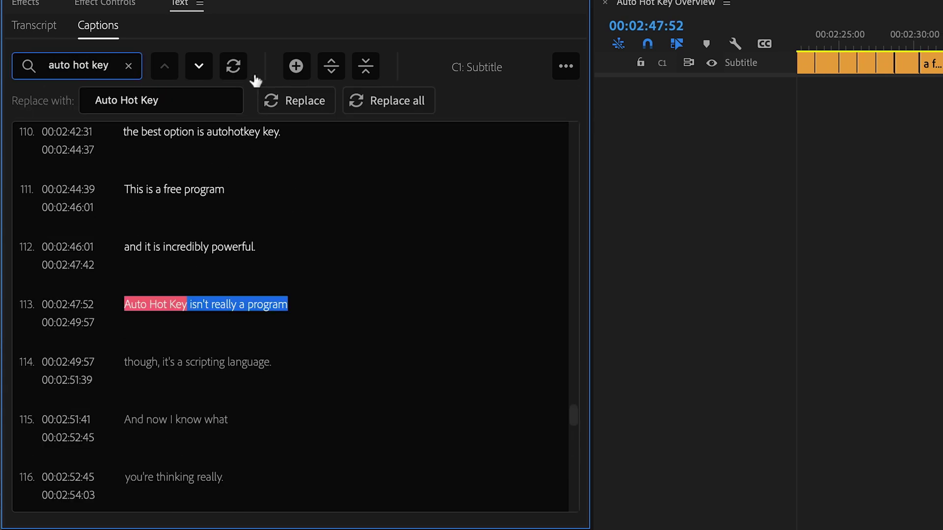
{"action": "left_click", "coordinate": [199, 66]}
{"action": "left_click", "coordinate": [200, 67]}
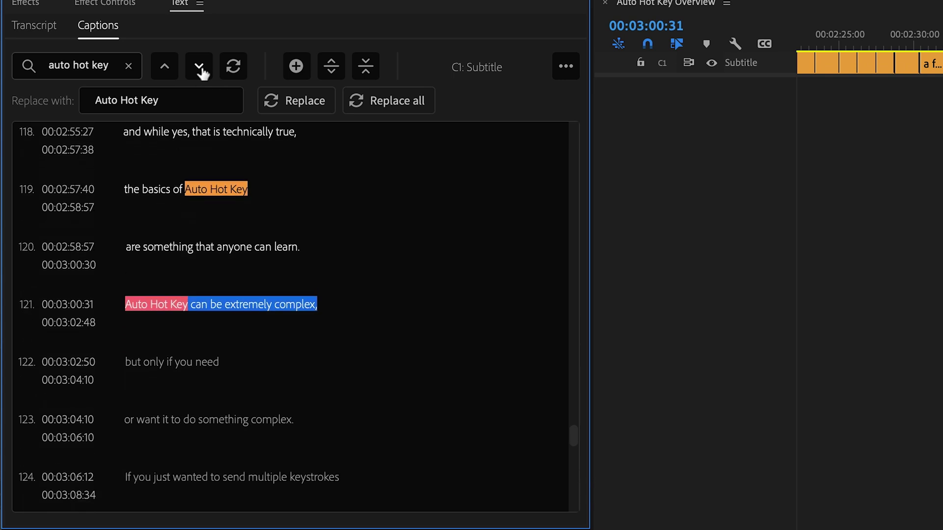
{"action": "left_click", "coordinate": [199, 67]}
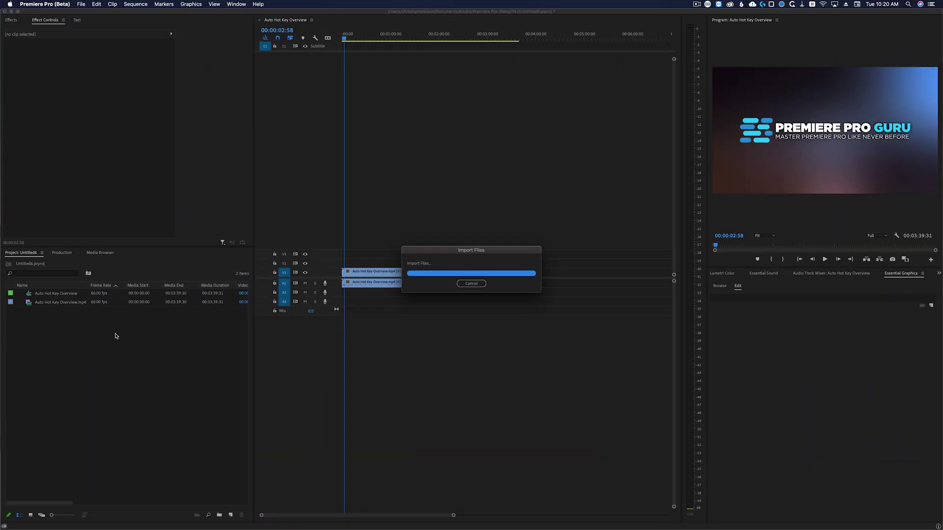
Drag the captions file onto the timeline as a new Subtitle-format caption track.
{"action": "left_click_drag", "start_coordinate": [28, 293], "coordinate": [364, 210]}
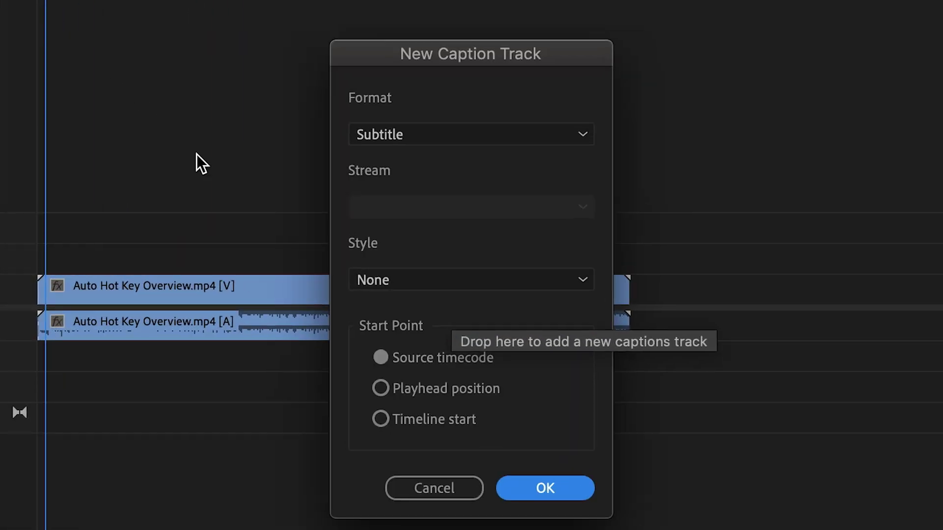
{"action": "left_click", "coordinate": [419, 133]}
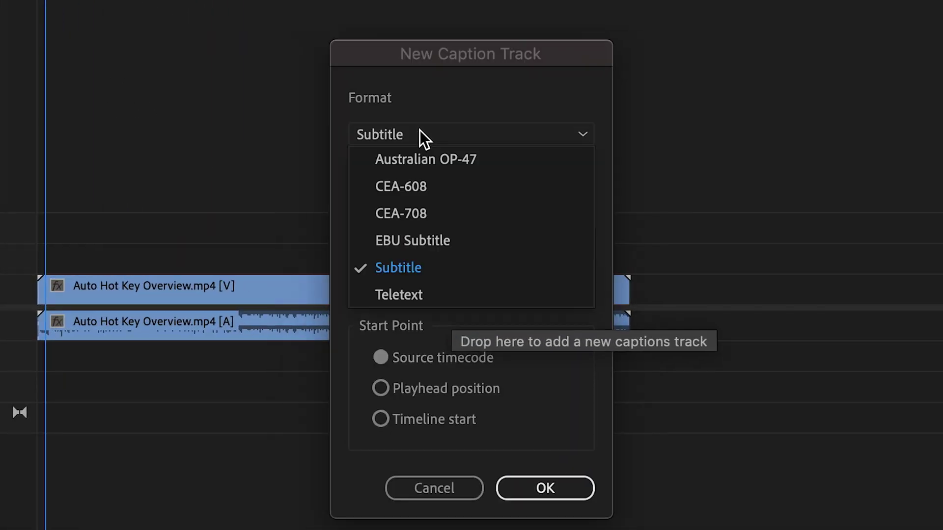
{"action": "left_click", "coordinate": [400, 99]}
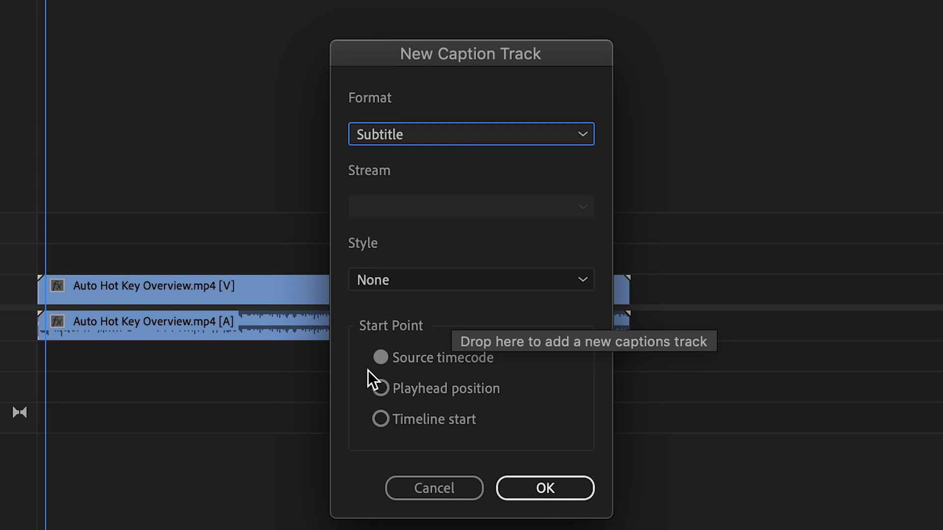
{"action": "left_click", "coordinate": [539, 488]}
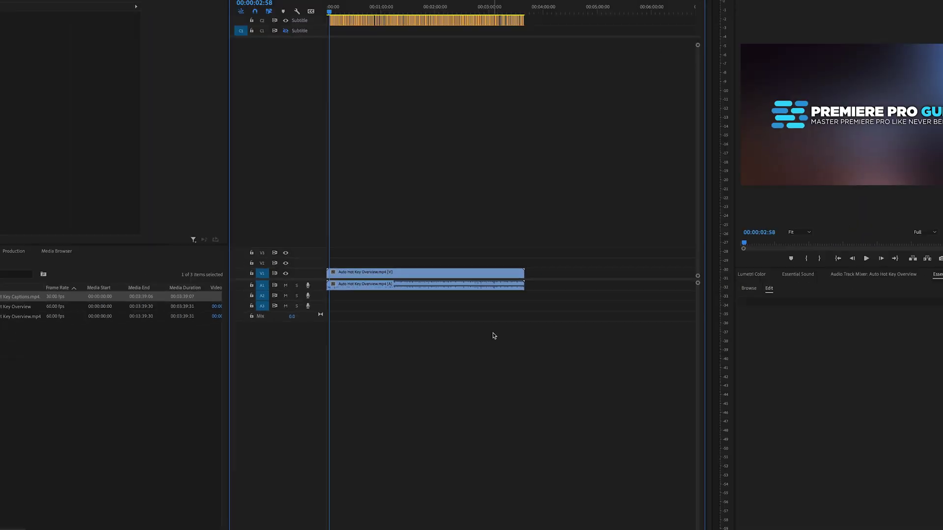
Zoom in and play back the new captions, then show the video export settings.
{"action": "key", "text": "equal"}
{"action": "key", "text": "equal"}
{"action": "key", "text": "equal"}
{"action": "key", "text": "equal"}
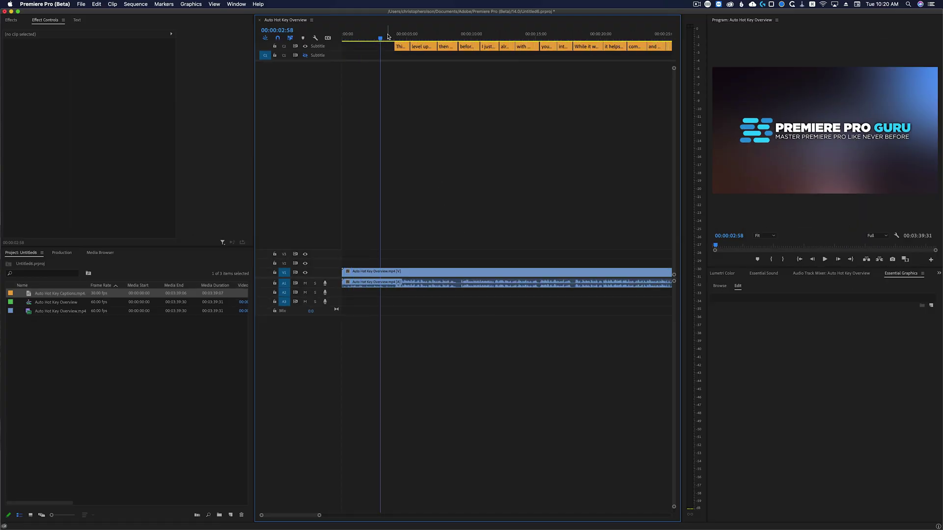
{"action": "key", "text": "space"}
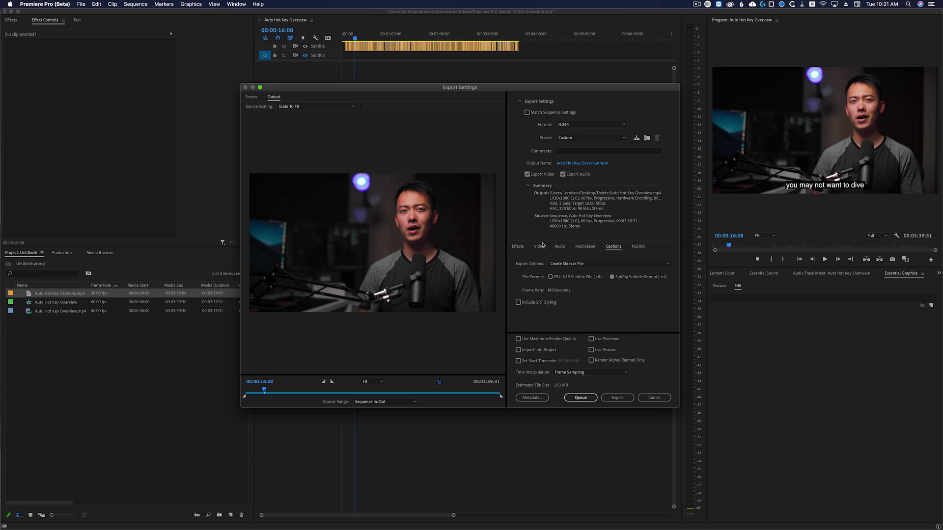
{"action": "left_click", "coordinate": [540, 246]}
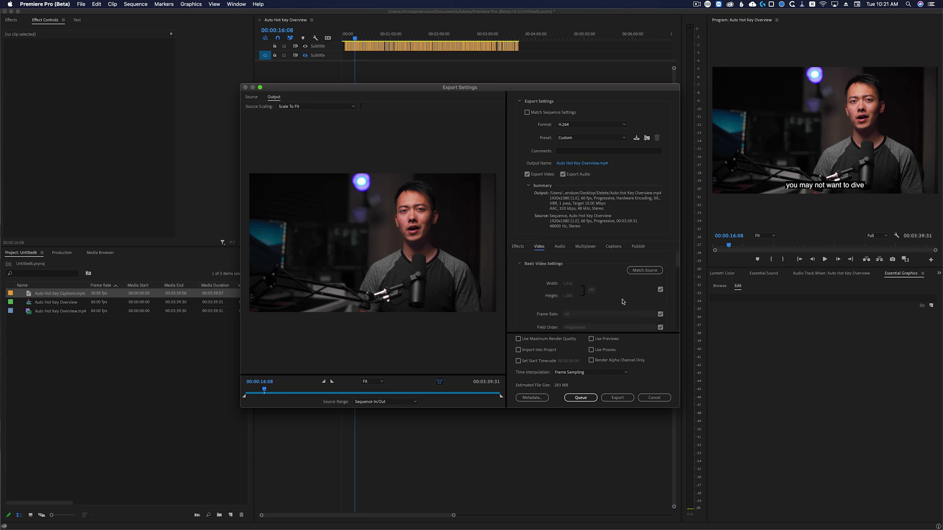
Set the export captions to Create Sidecar File in SubRip (.srt) format.
{"action": "left_click", "coordinate": [614, 246]}
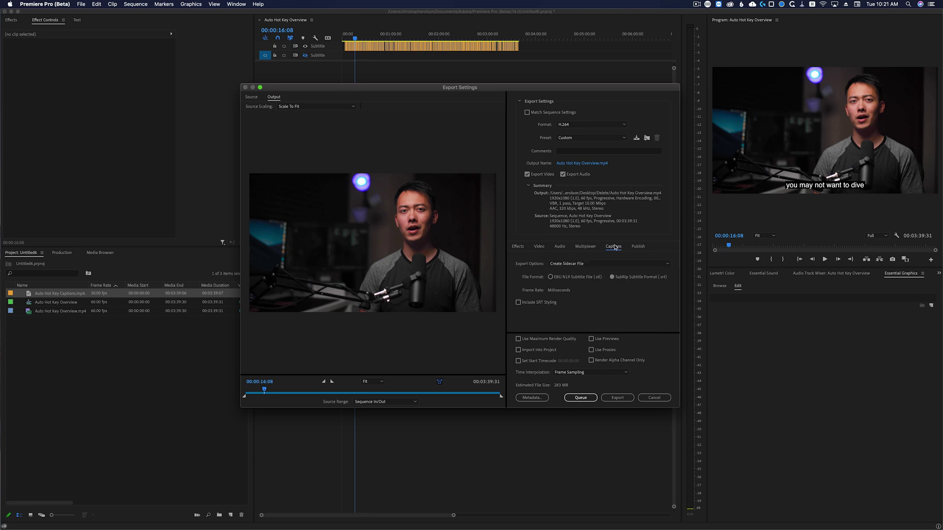
{"action": "left_click", "coordinate": [587, 264]}
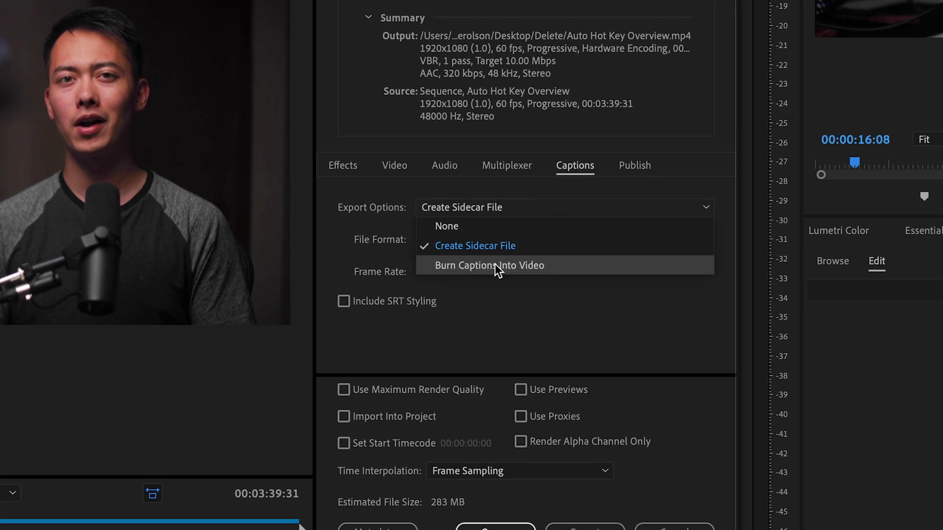
{"action": "left_click", "coordinate": [496, 268]}
{"action": "left_click", "coordinate": [499, 208]}
{"action": "left_click", "coordinate": [494, 246]}
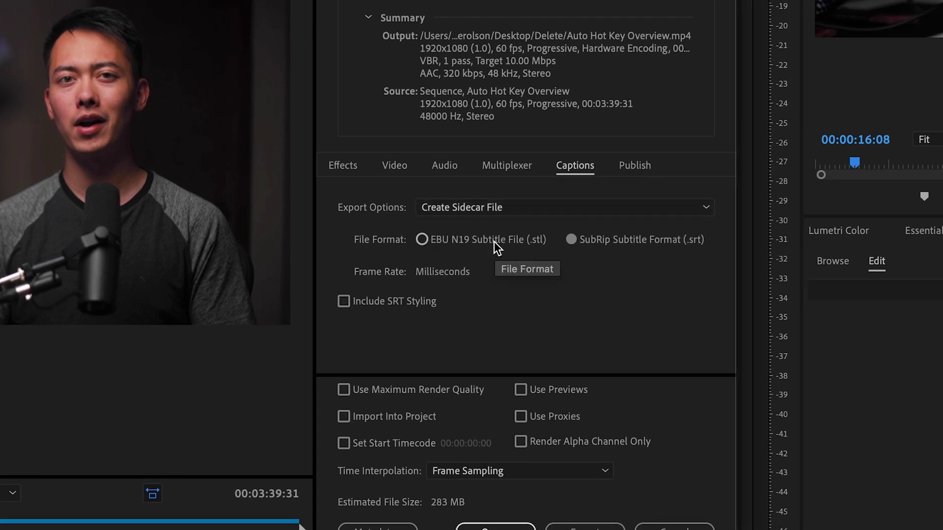